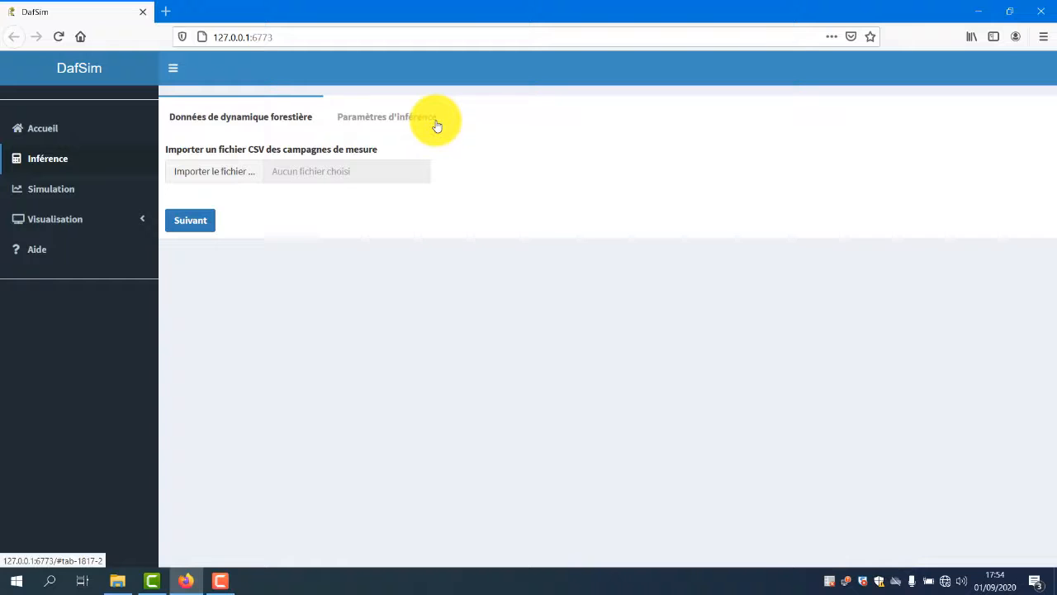
Import TestInferPalisco.csv as the measurement campaign data and describe the site as Pallisco in Cameroun
left_click(238, 172)
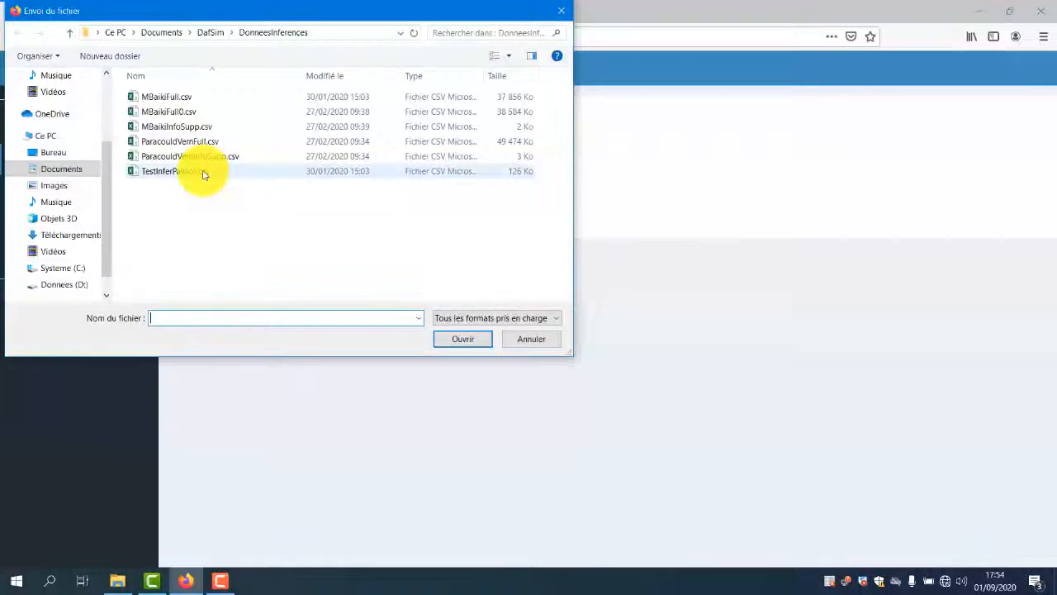
double_click(204, 172)
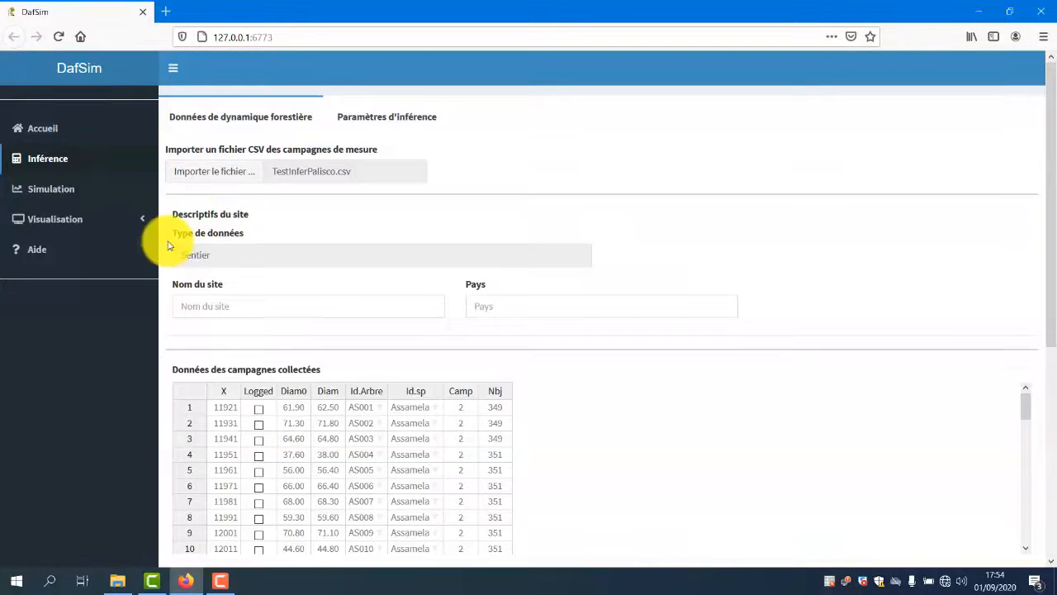
left_click(210, 305)
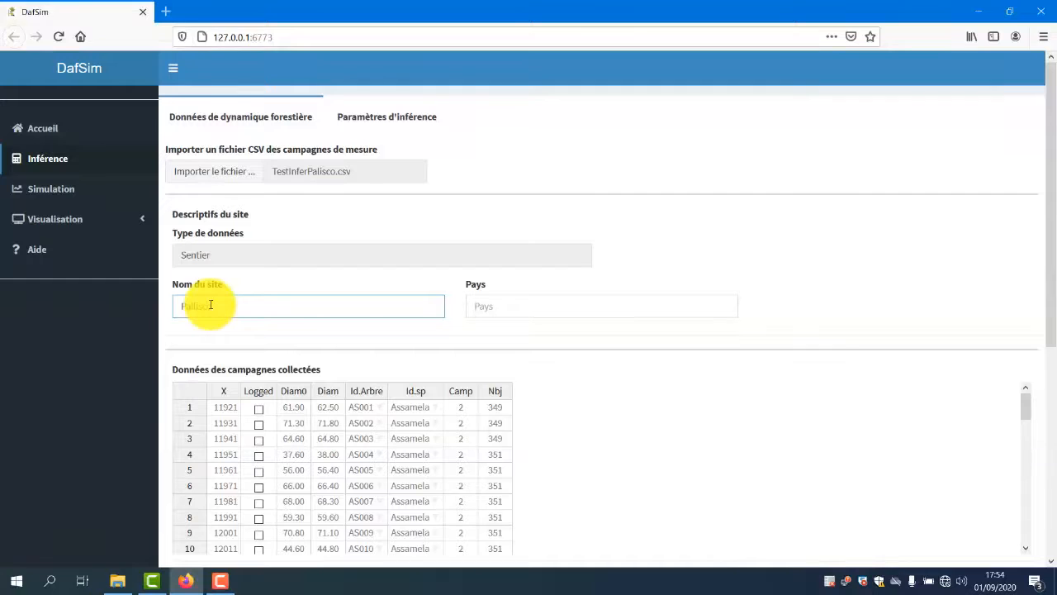
key("Tab")
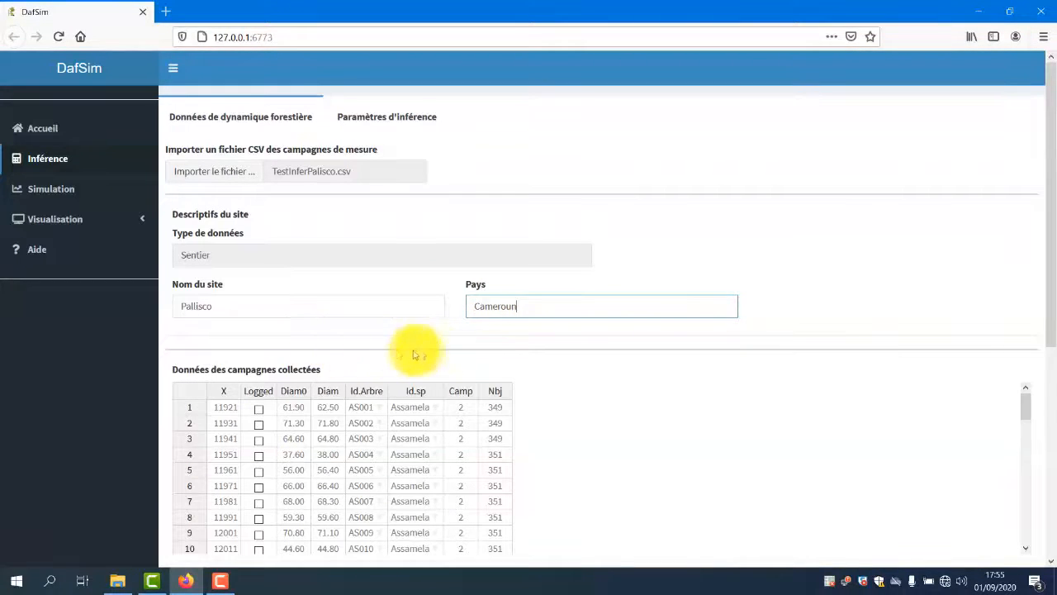
left_click_drag(1046, 276, 1047, 437)
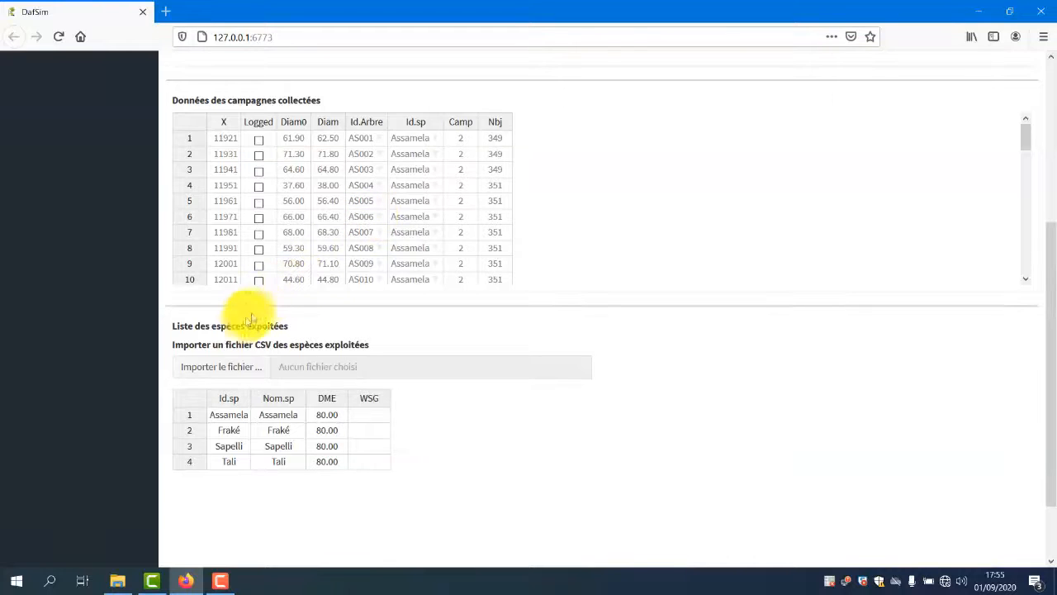
left_click(364, 420)
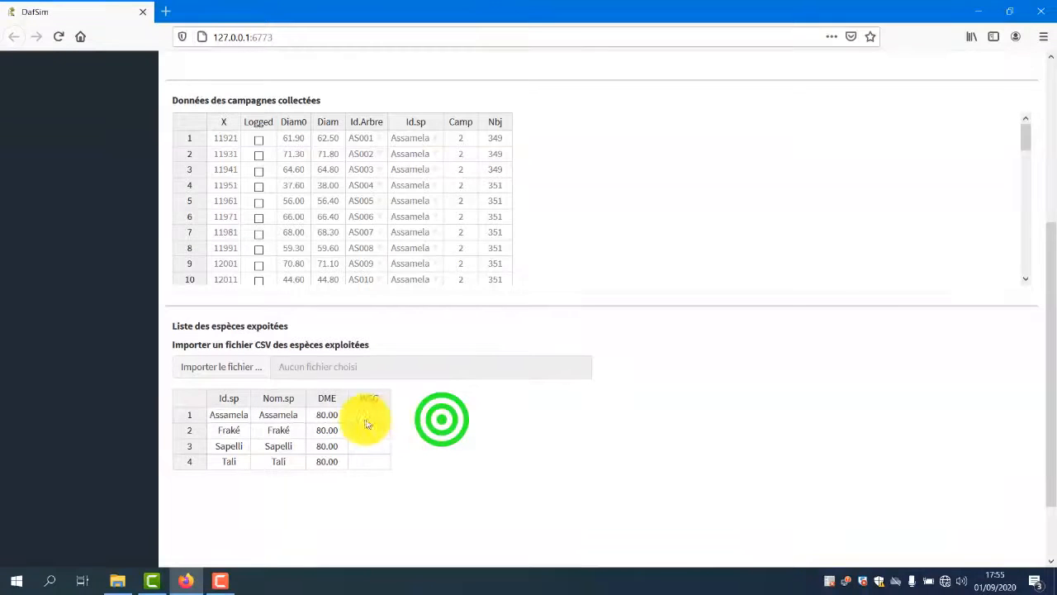
left_click(368, 432)
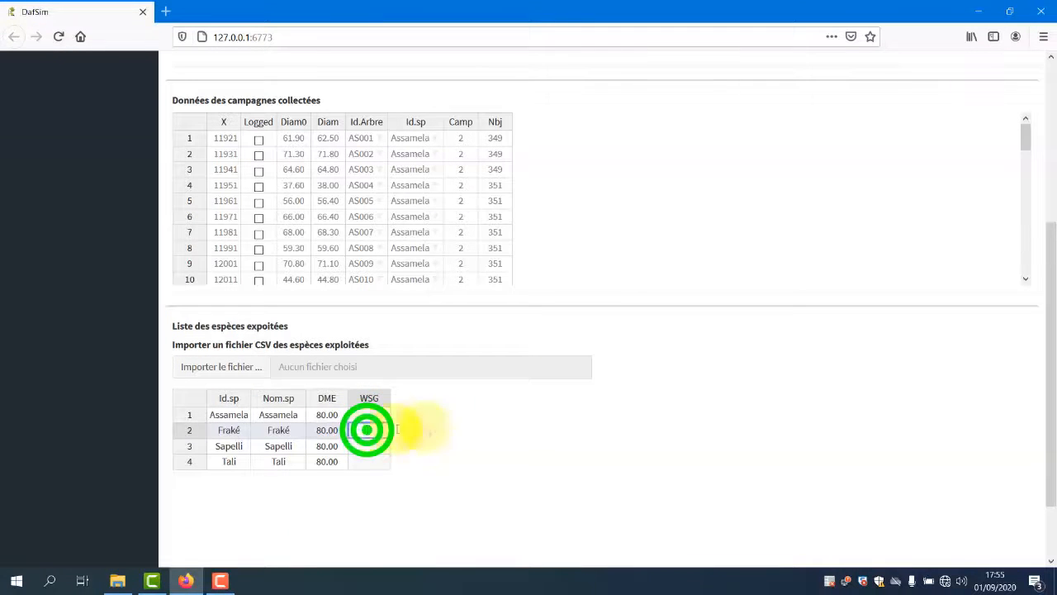
left_click(441, 428)
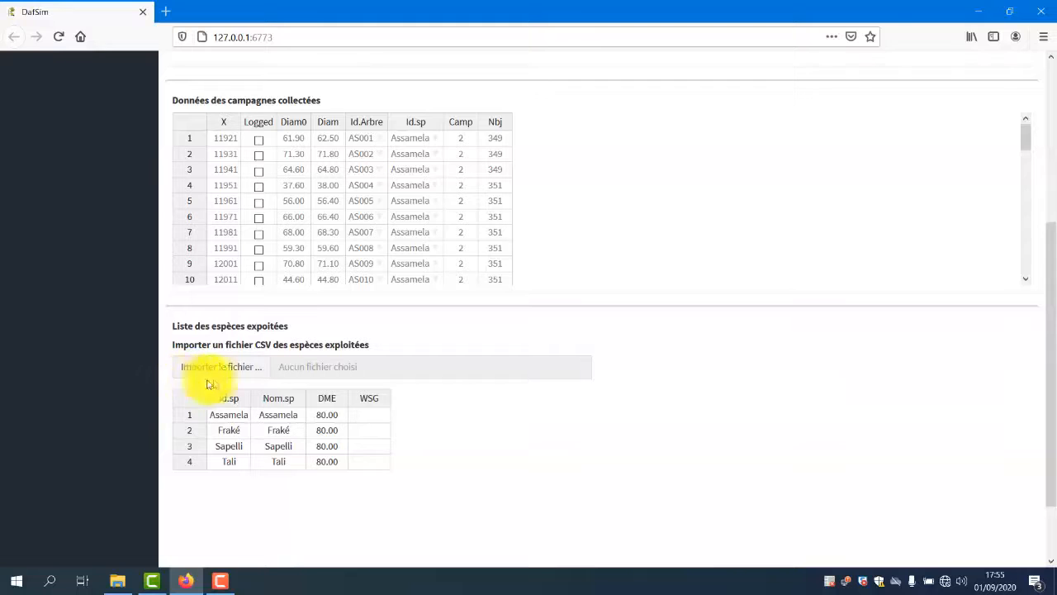
left_click(255, 376)
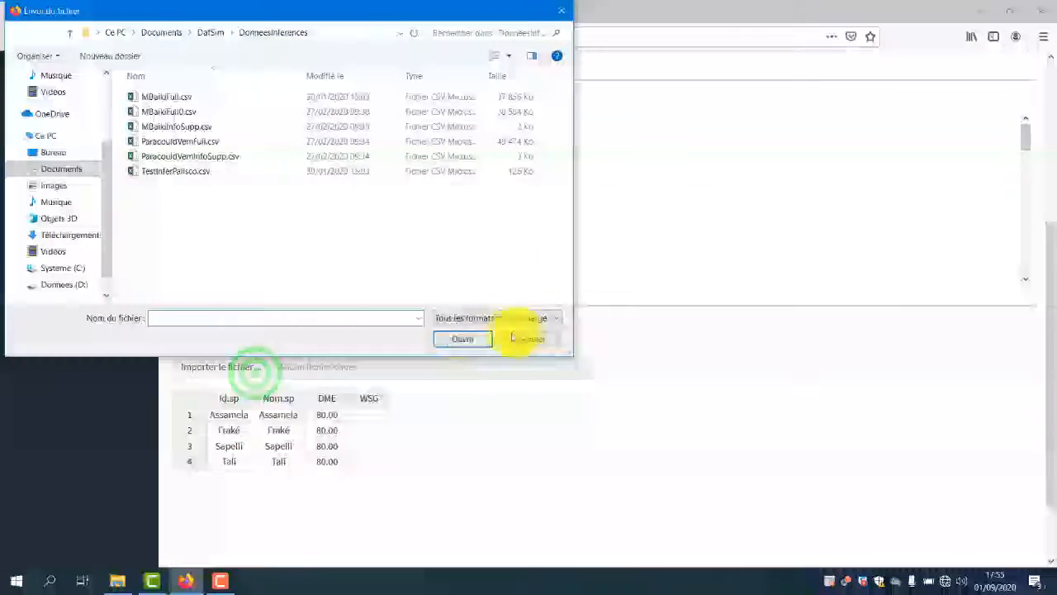
left_click(535, 340)
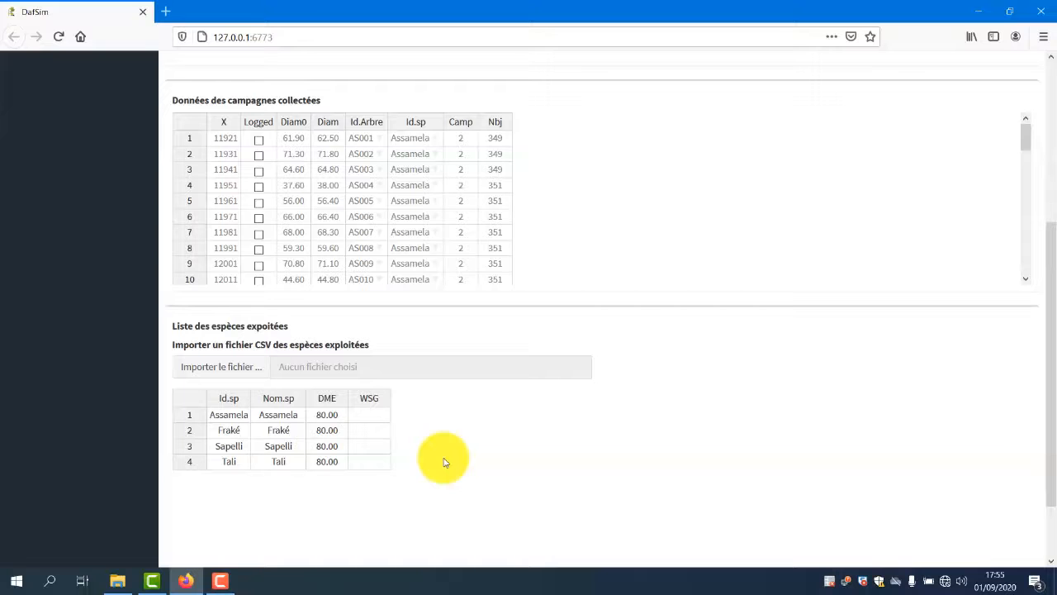
Proceed to the inference parameters and turn off automatic diameter classes
left_click_drag(1050, 418, 1055, 477)
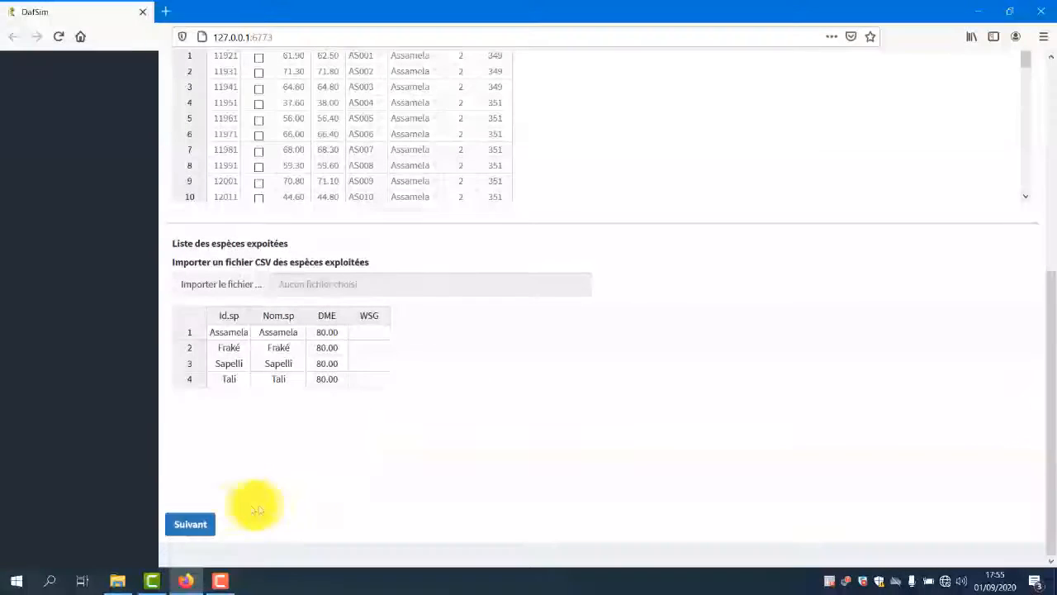
left_click(200, 526)
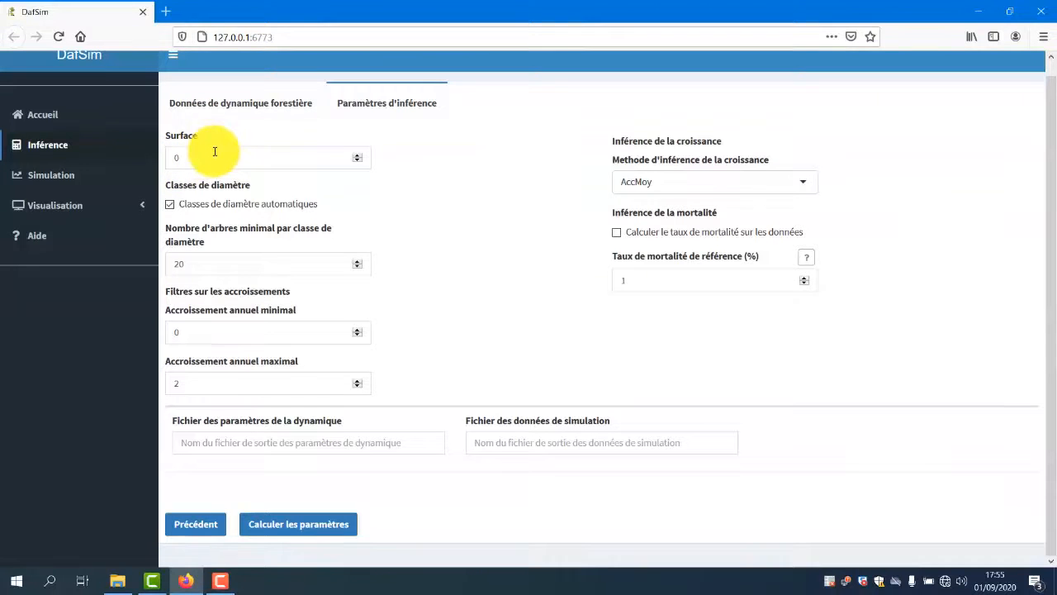
left_click(180, 200)
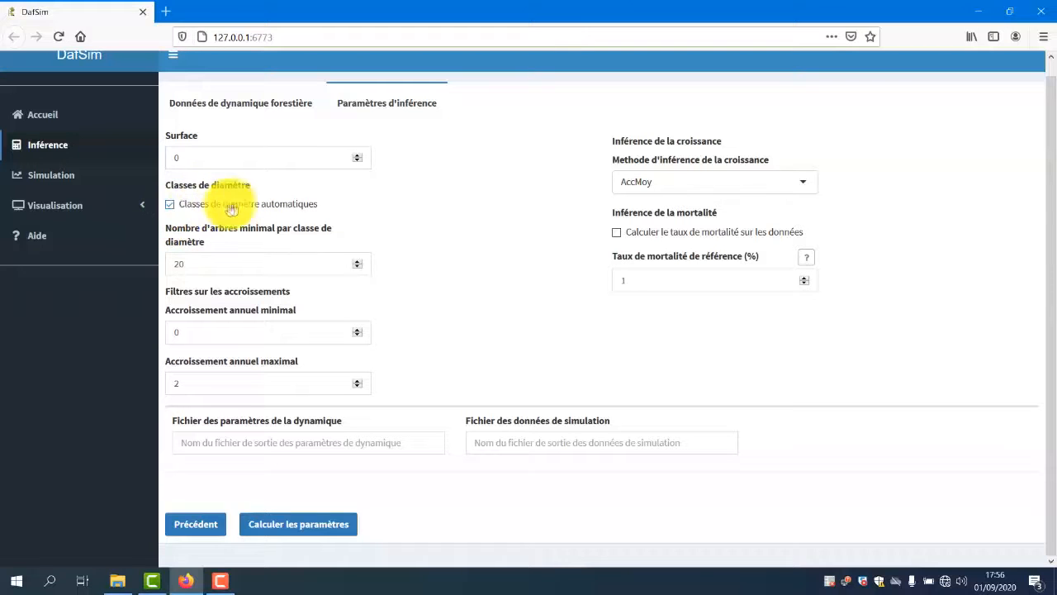
left_click(181, 206)
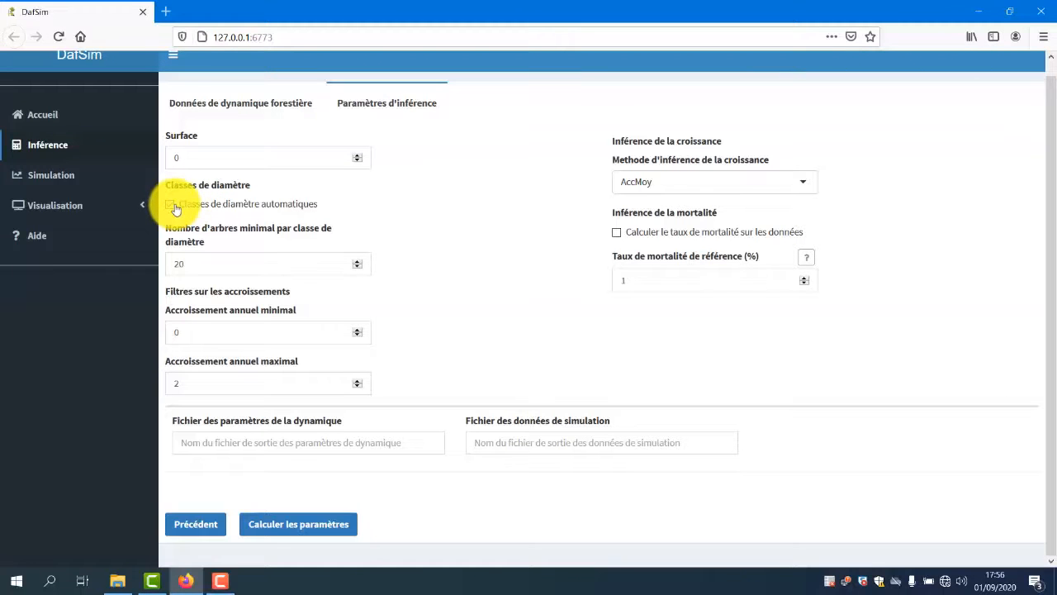
left_click(181, 208)
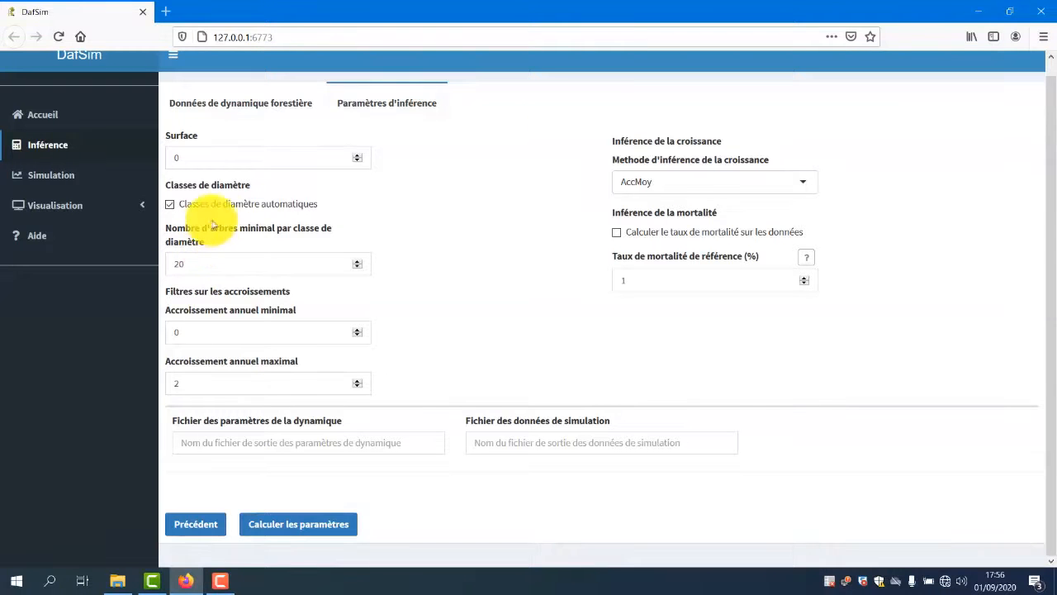
left_click(233, 205)
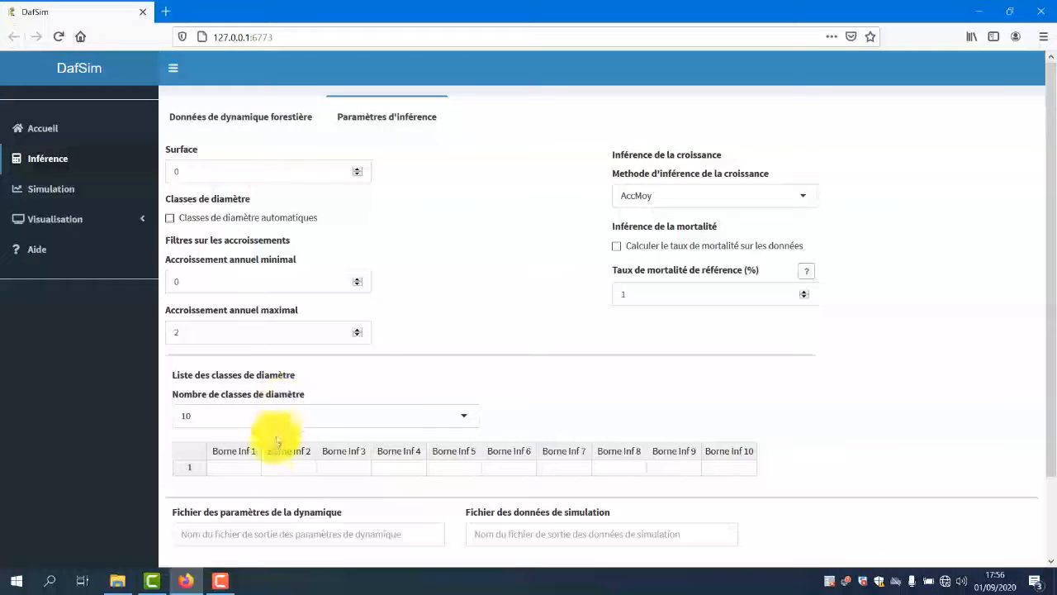
Keep 10 diameter classes and fill in their lower bounds from 10 to 100 in increments of 10
left_click(315, 416)
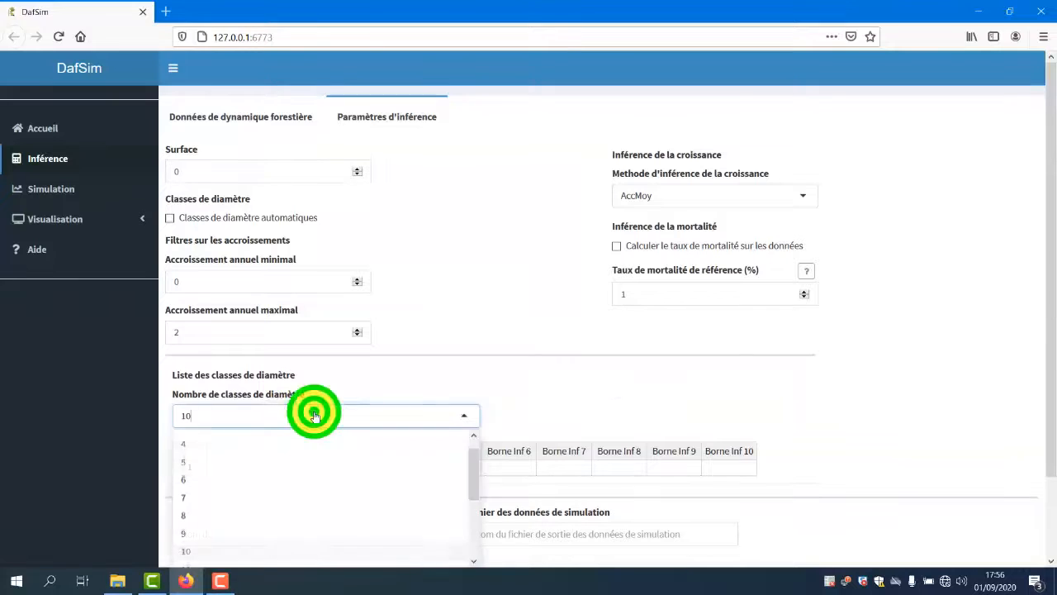
left_click(493, 406)
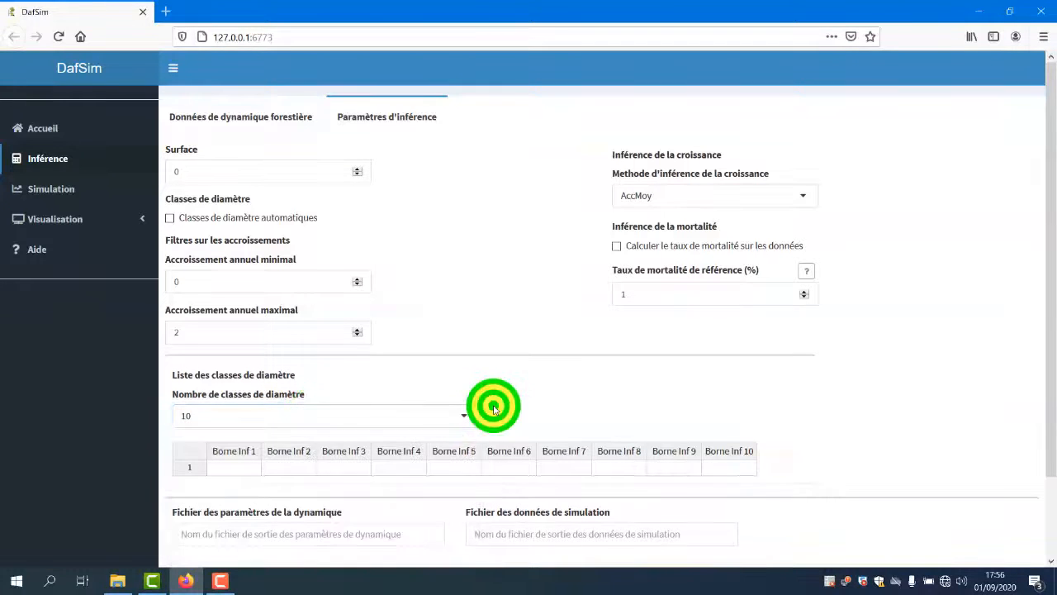
double_click(235, 471)
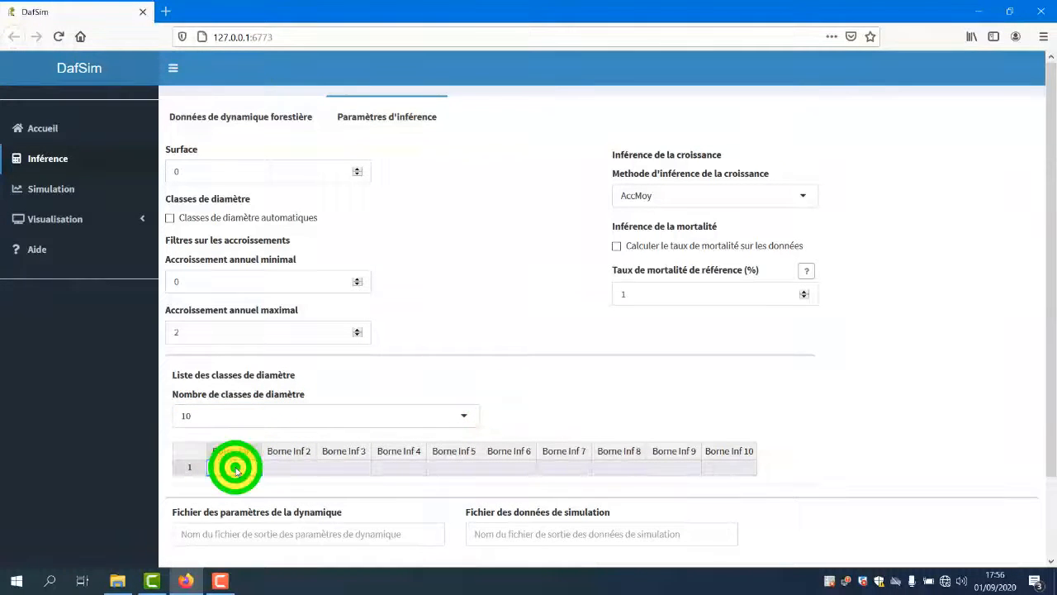
type("20")
key("Tab")
type("30")
key("Tab")
type("40")
key("Tab")
type("50")
key("Tab")
type("60")
key("Tab")
type("70")
key("Tab")
type("80")
key("Tab")
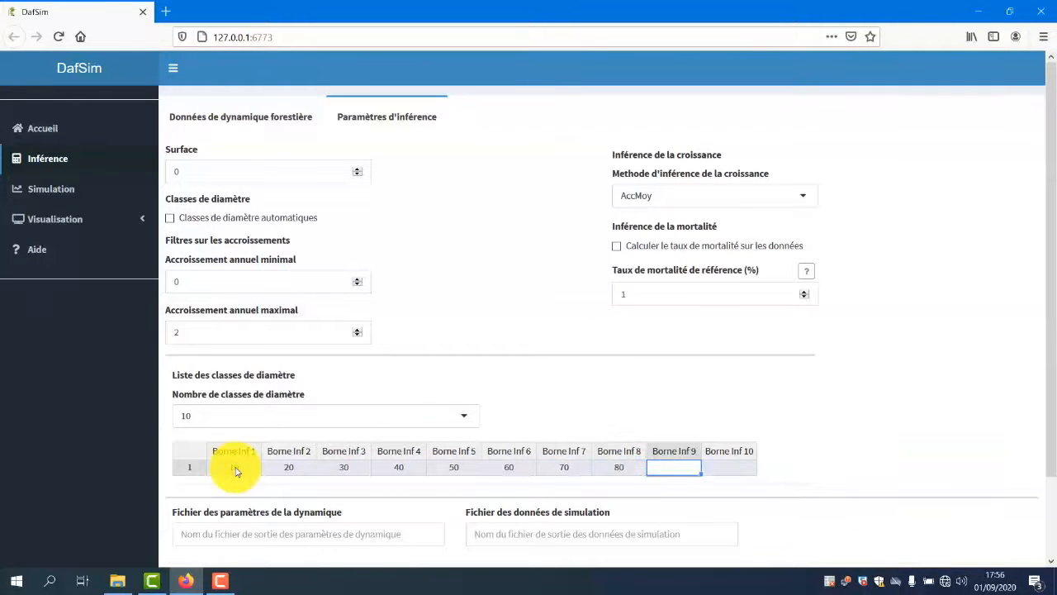
key("Tab")
type("1")
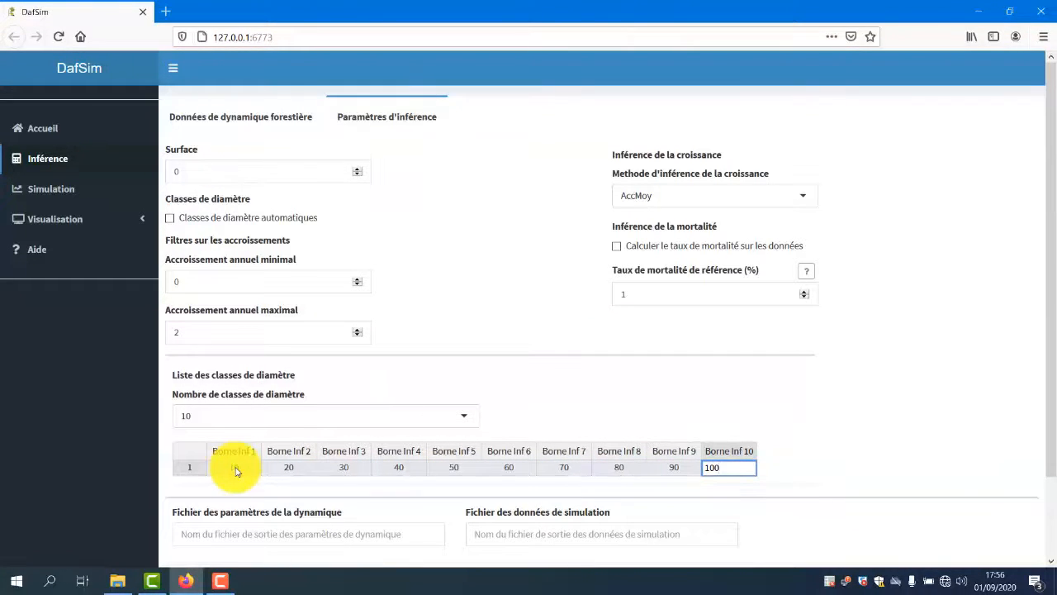
left_click(770, 463)
Set the growth inference method to Model and choose Ontogeny as the growth model
scroll(510, 397, "down", 2)
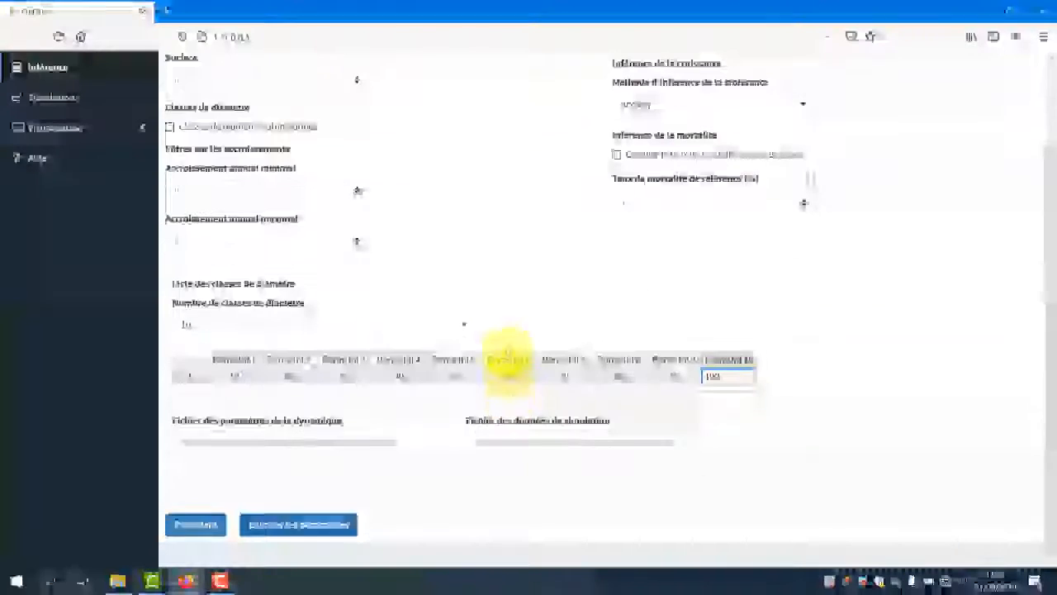
scroll(507, 349, "up", 1)
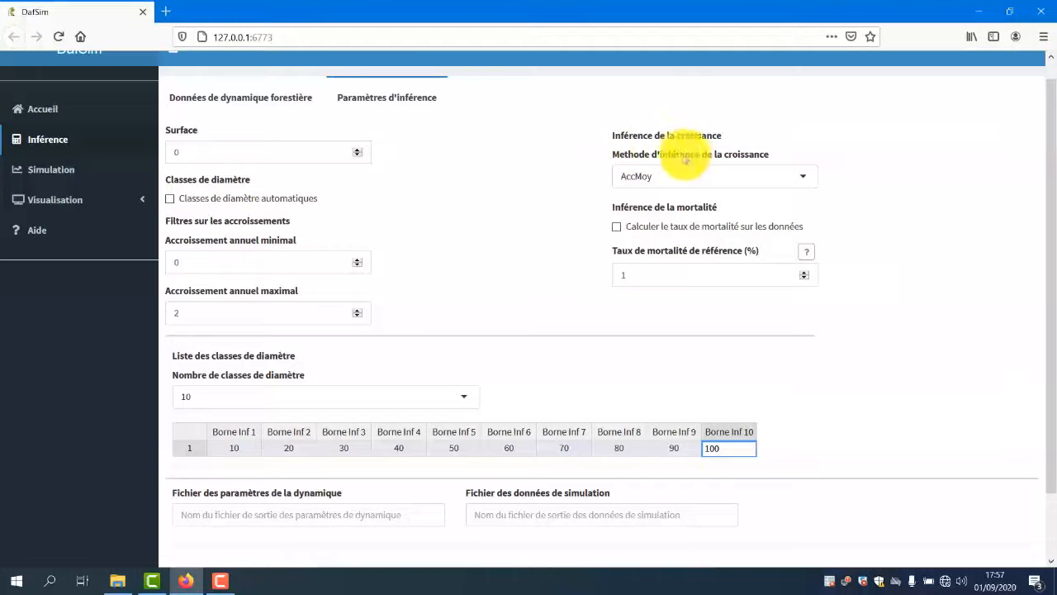
left_click(787, 177)
left_click(634, 204)
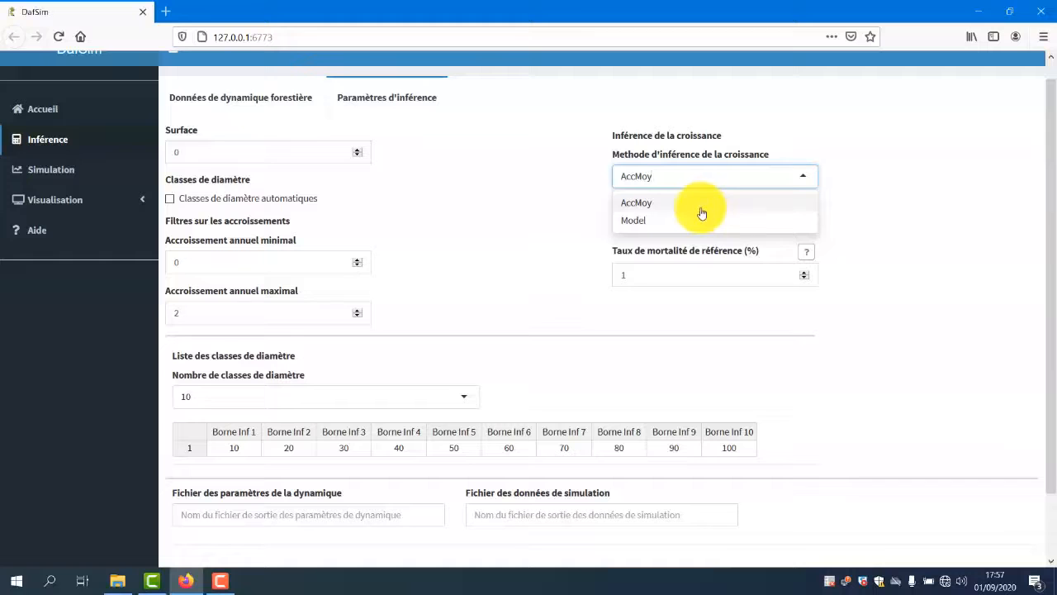
left_click(648, 222)
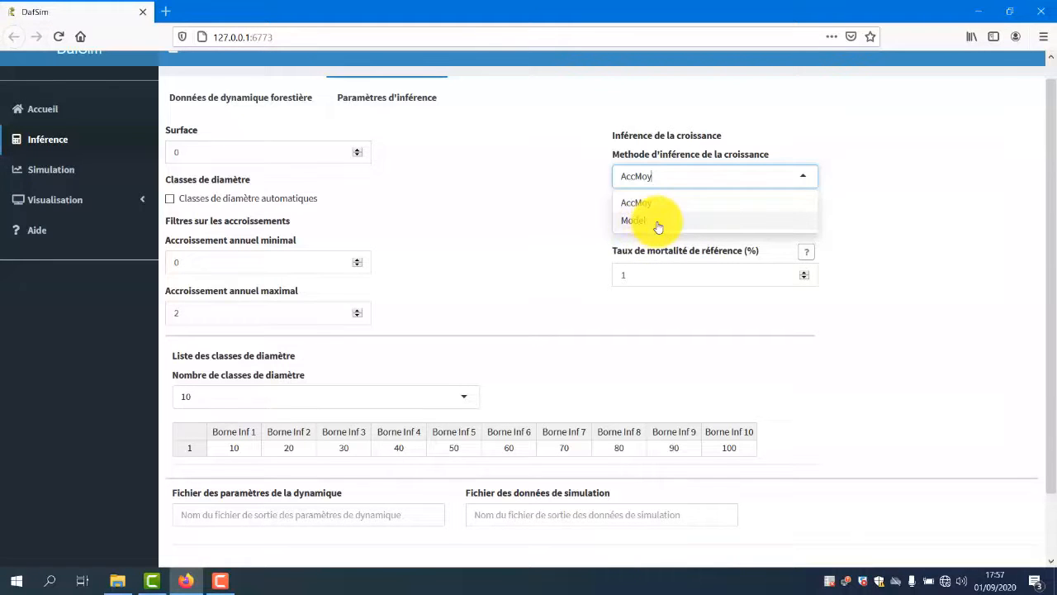
left_click(667, 220)
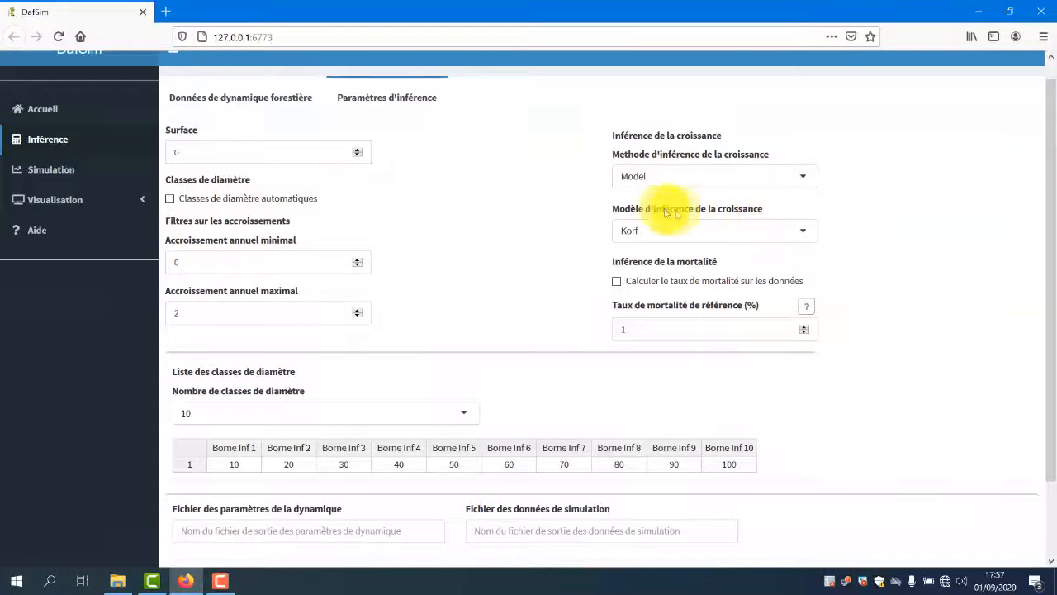
left_click(732, 231)
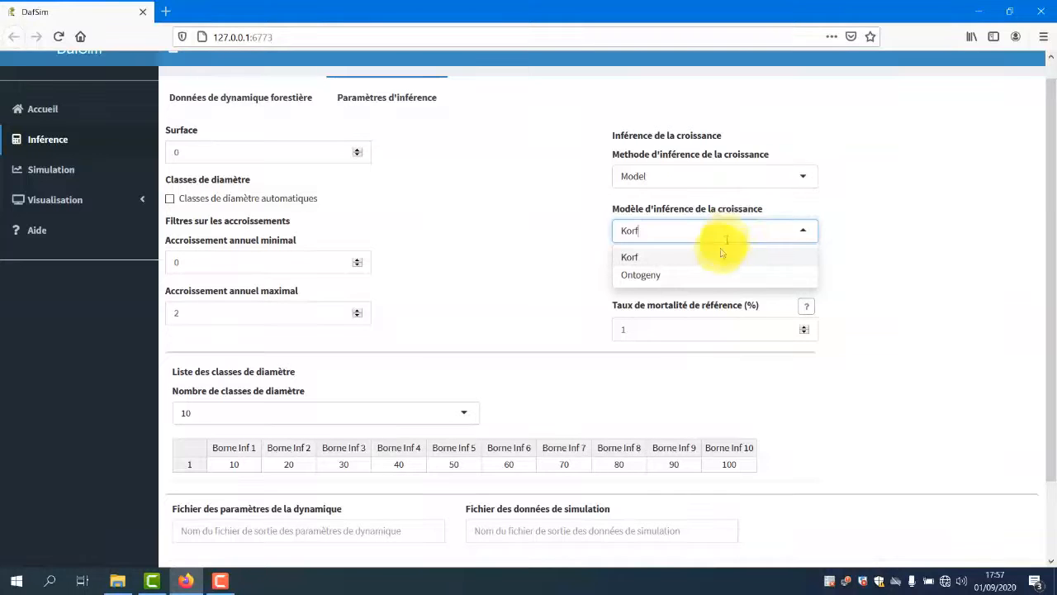
left_click(709, 276)
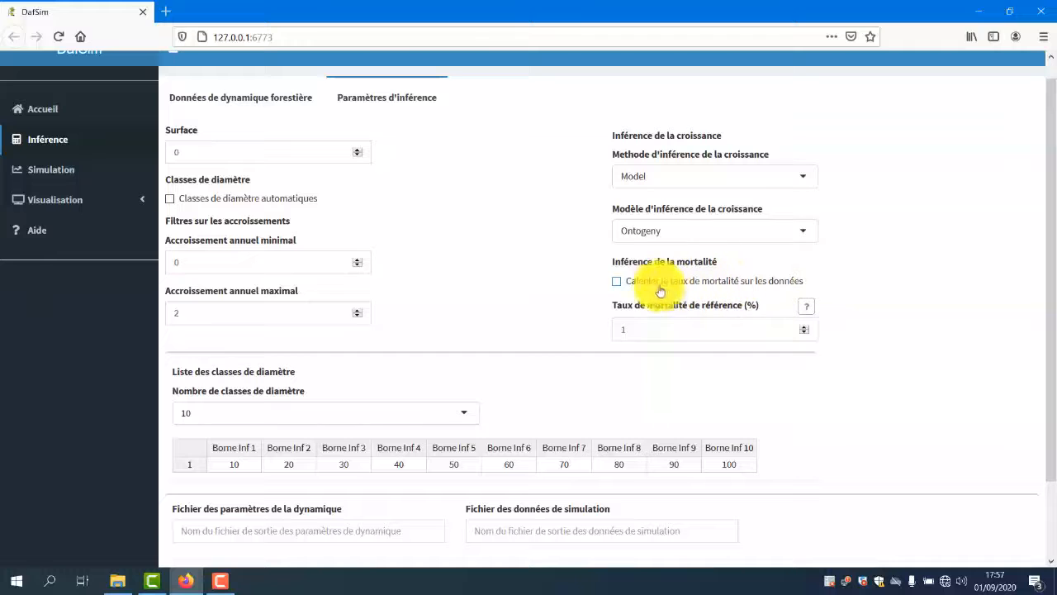
Examine the options for calculating mortality from the data and the help table of mortality parameters by species
left_click(738, 283)
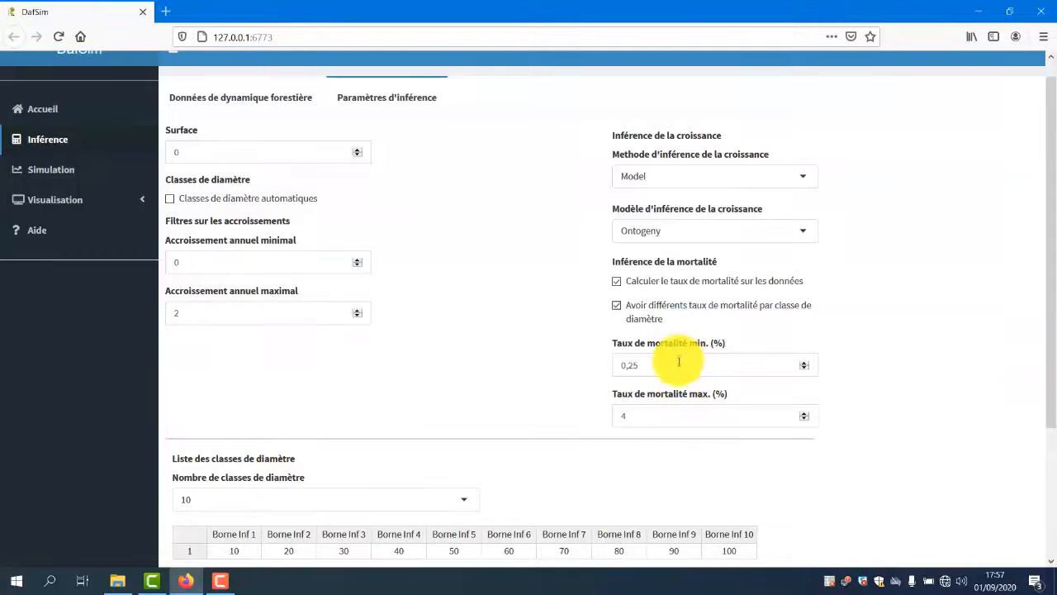
left_click(665, 281)
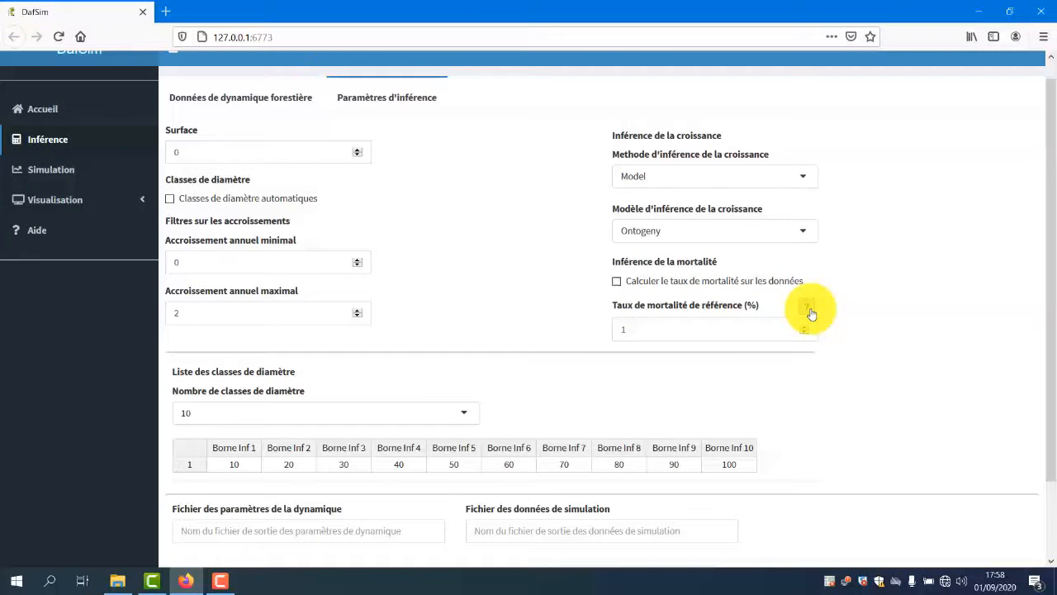
left_click(811, 311)
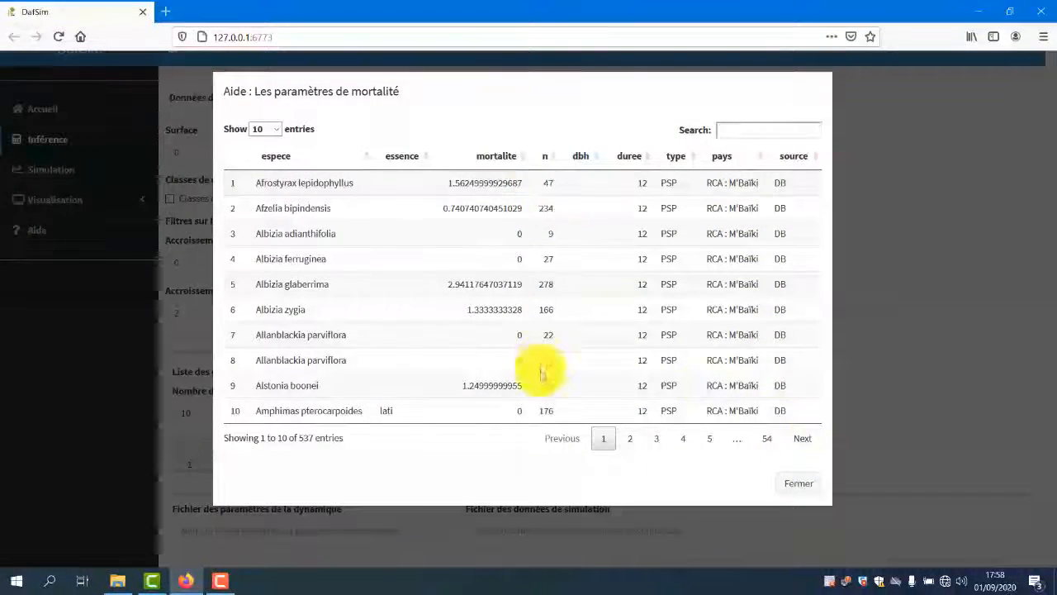
left_click(791, 481)
Name the dynamics parameters output file MPalliscoDYN, recheck the forest dynamics data, and calculate the inference parameters
scroll(814, 389, "down", 2)
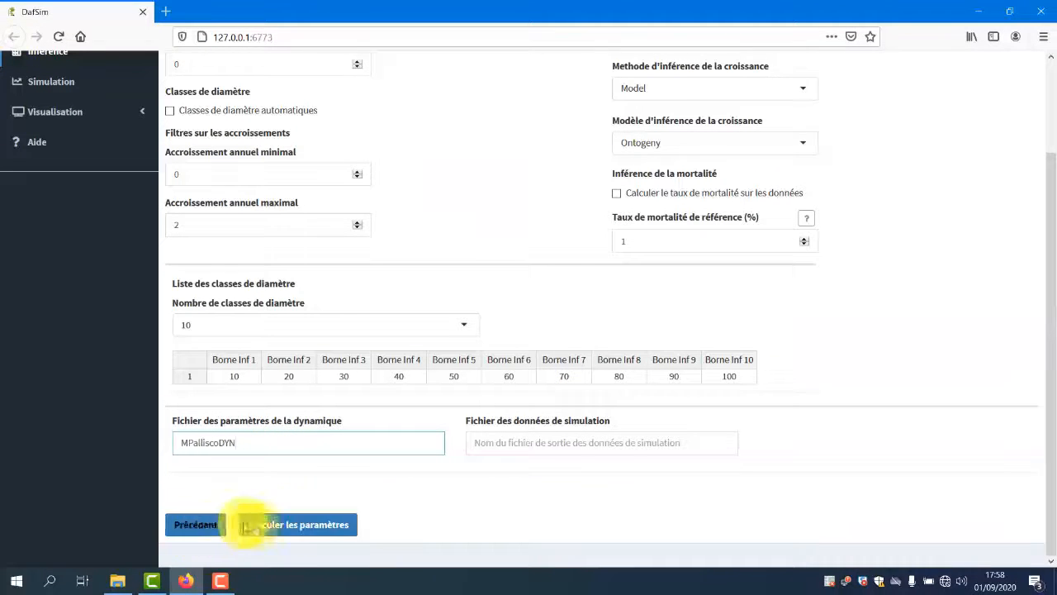
left_click(202, 533)
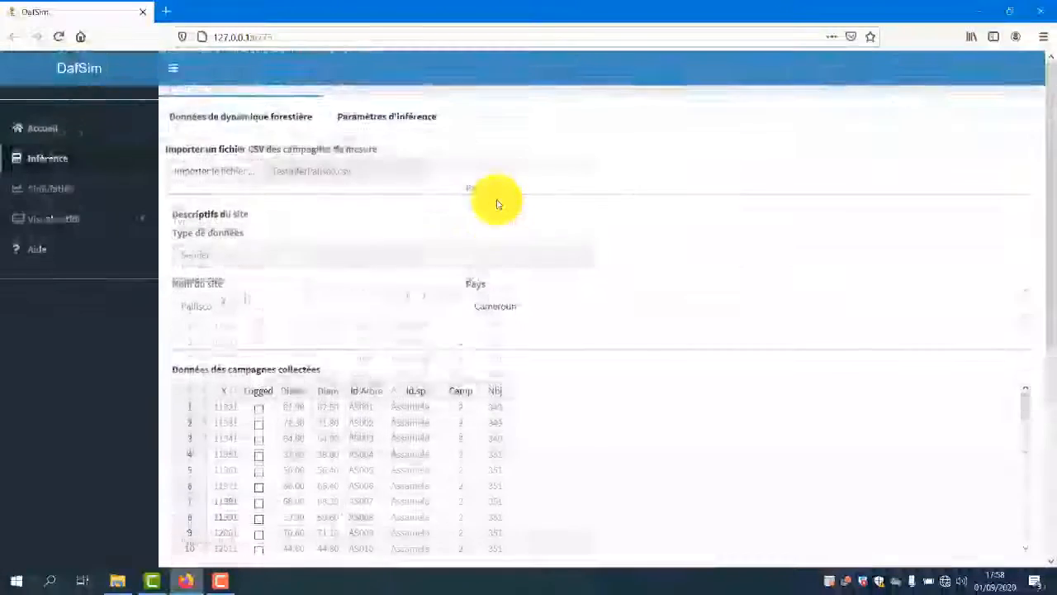
left_click(185, 524)
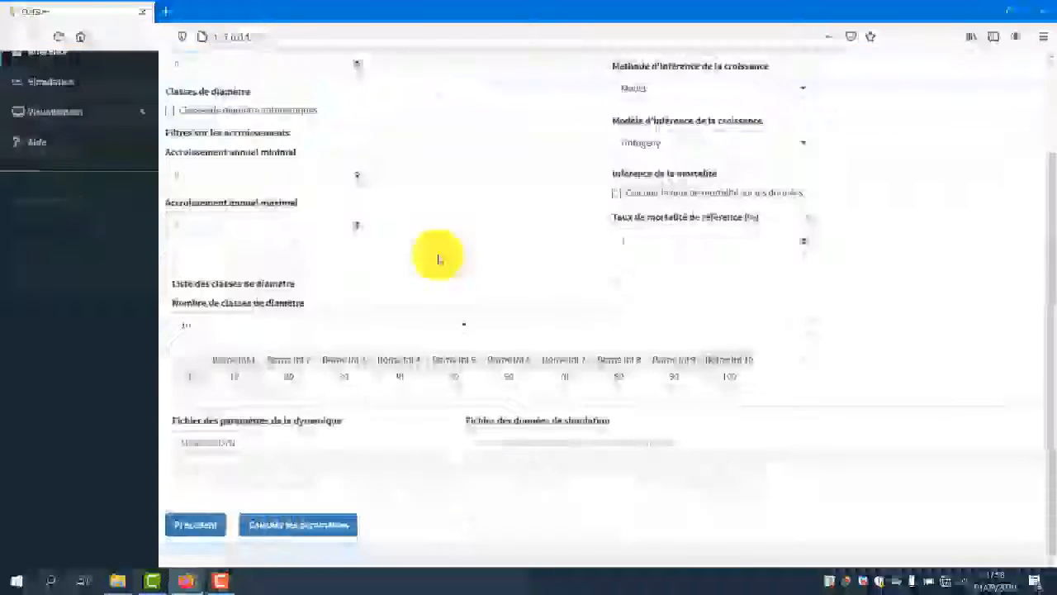
left_click(305, 526)
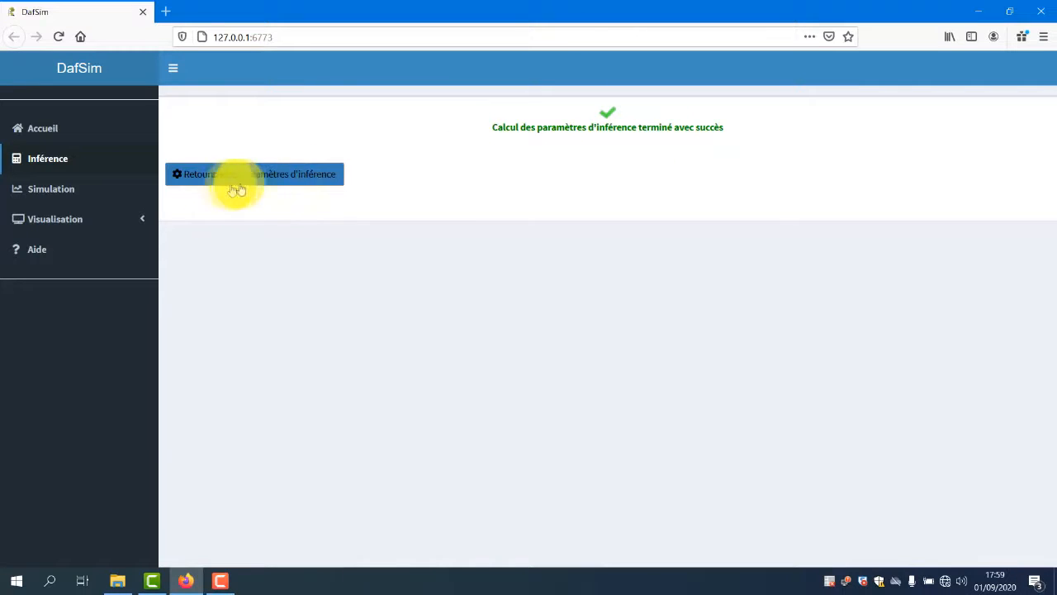
Return to the inference parameters, and check in File Explorer for the MPalliscoDYN output file in Documents > DafSim > DonneesDynamique
left_click(199, 188)
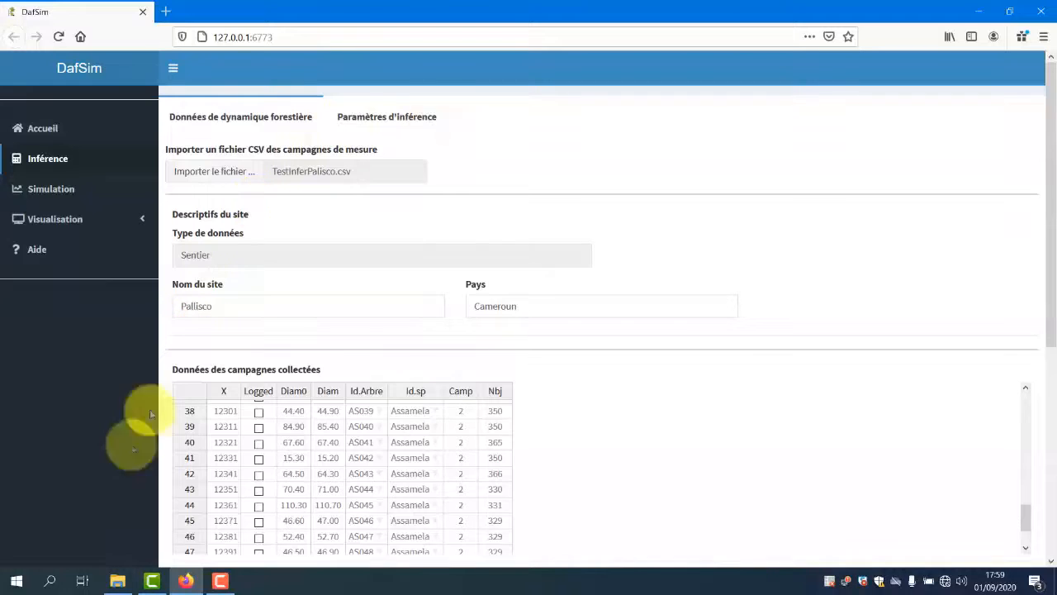
left_click(116, 582)
right_click(116, 582)
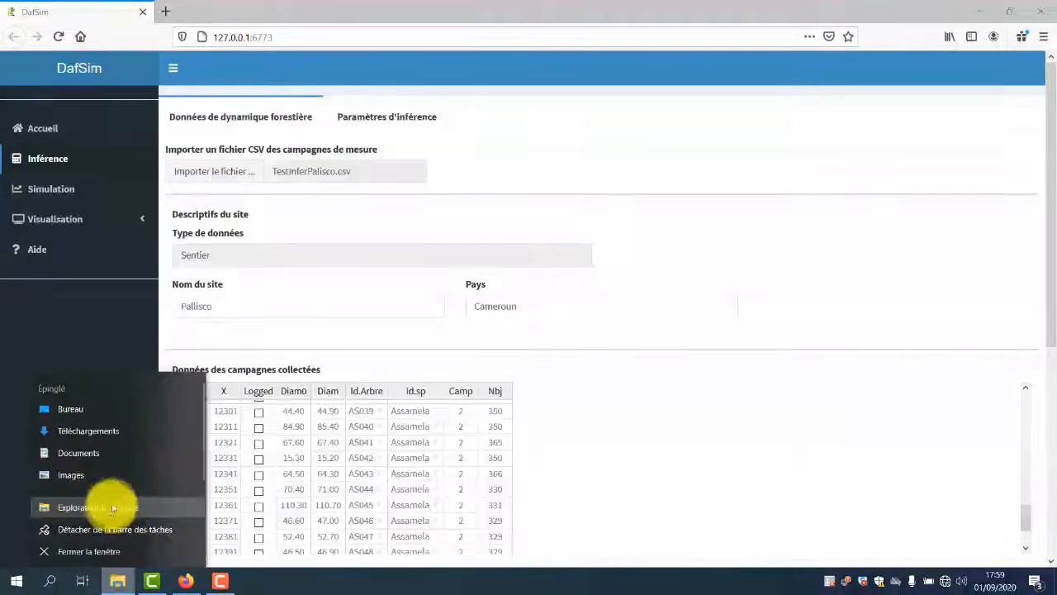
left_click(108, 507)
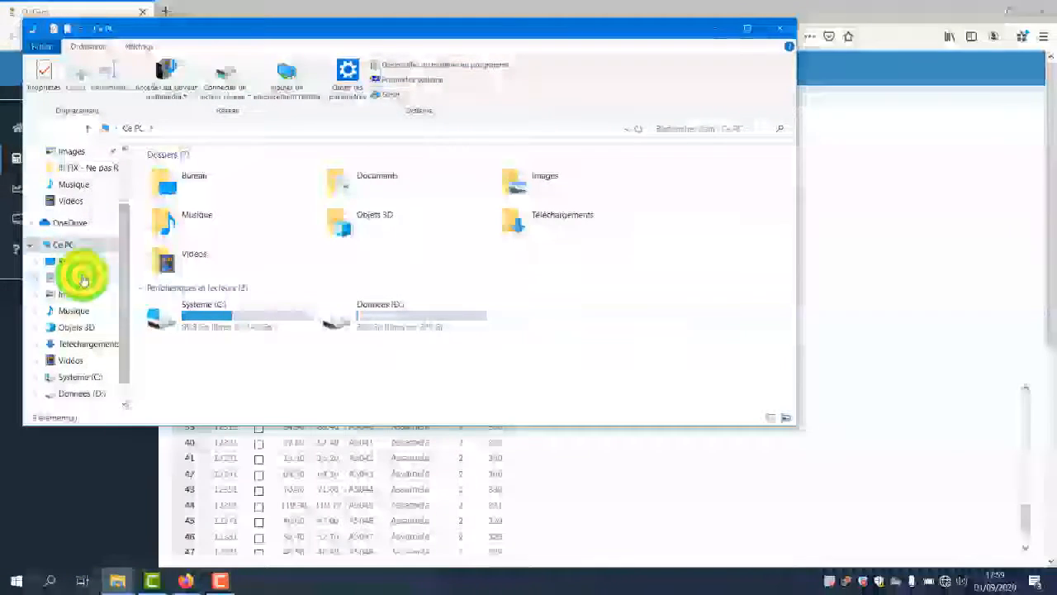
left_click(79, 278)
double_click(176, 204)
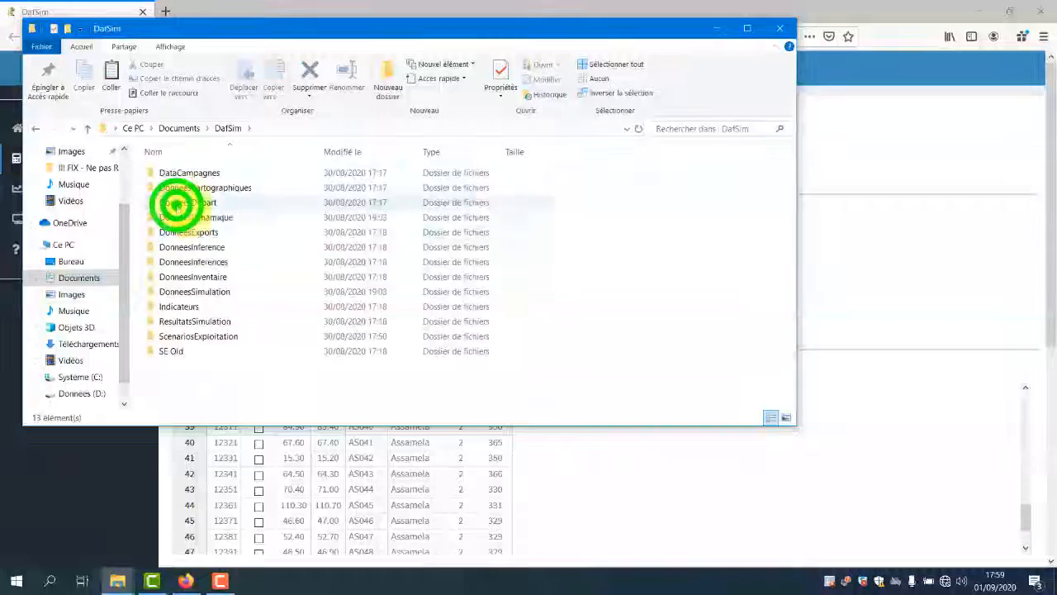
double_click(208, 217)
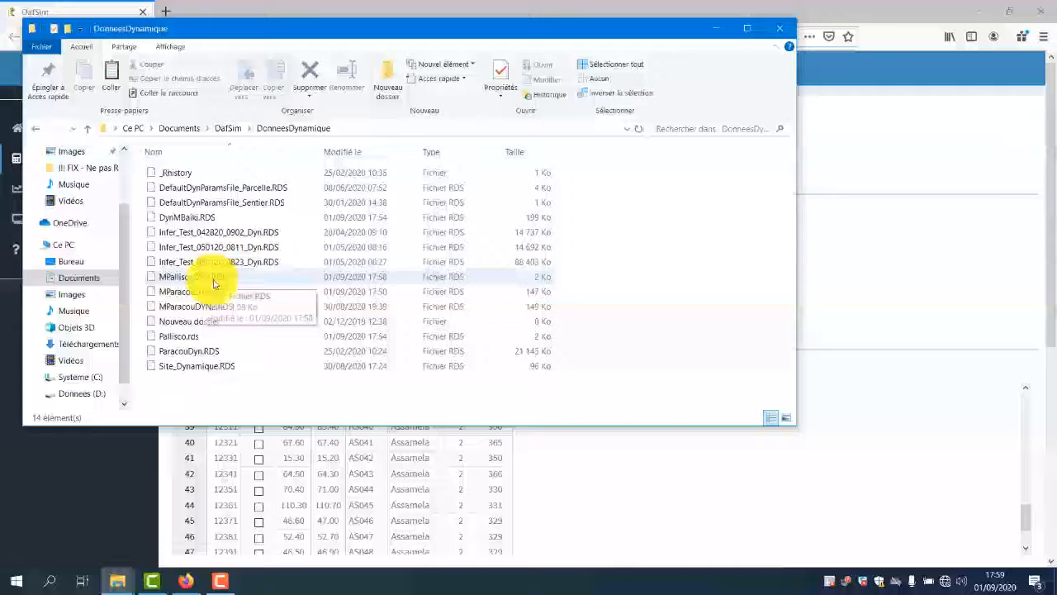
left_click(482, 10)
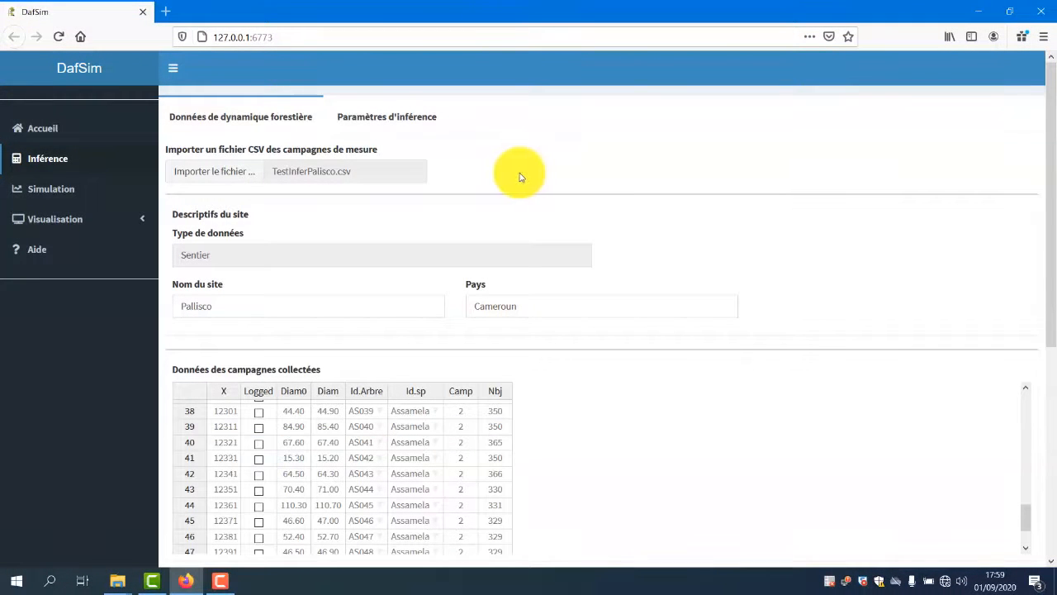
left_click(216, 582)
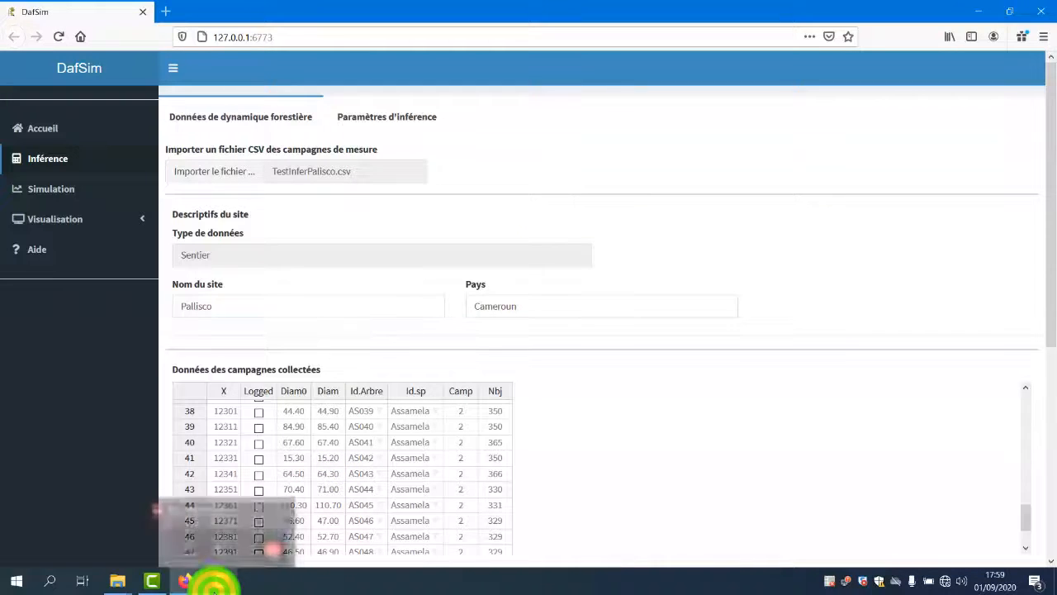